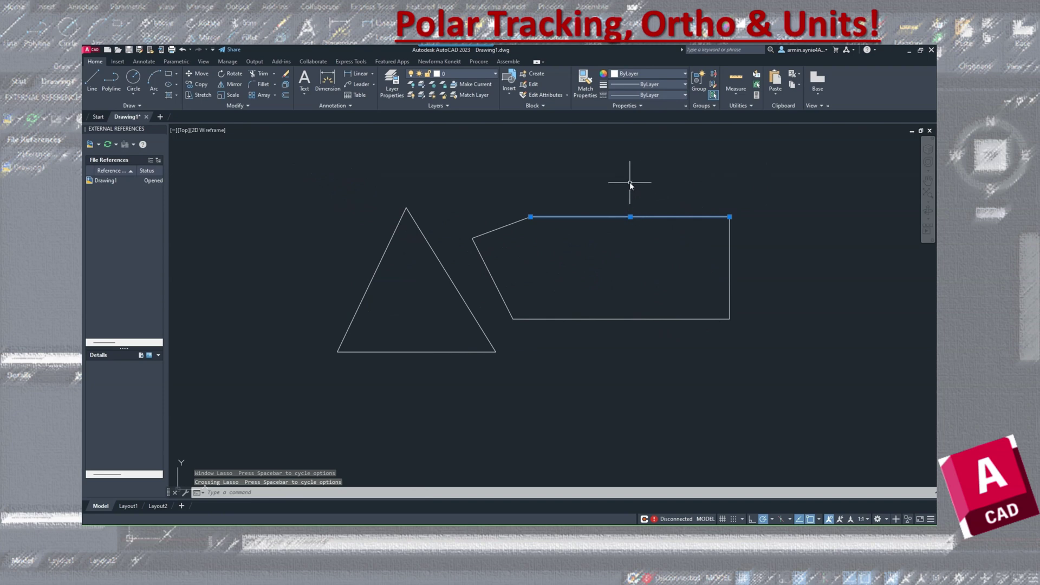
# Step: Select all lines of the triangle and the five-sided shape with lasso, window and crossing selections, and clear the selection
pyautogui.press('Escape')
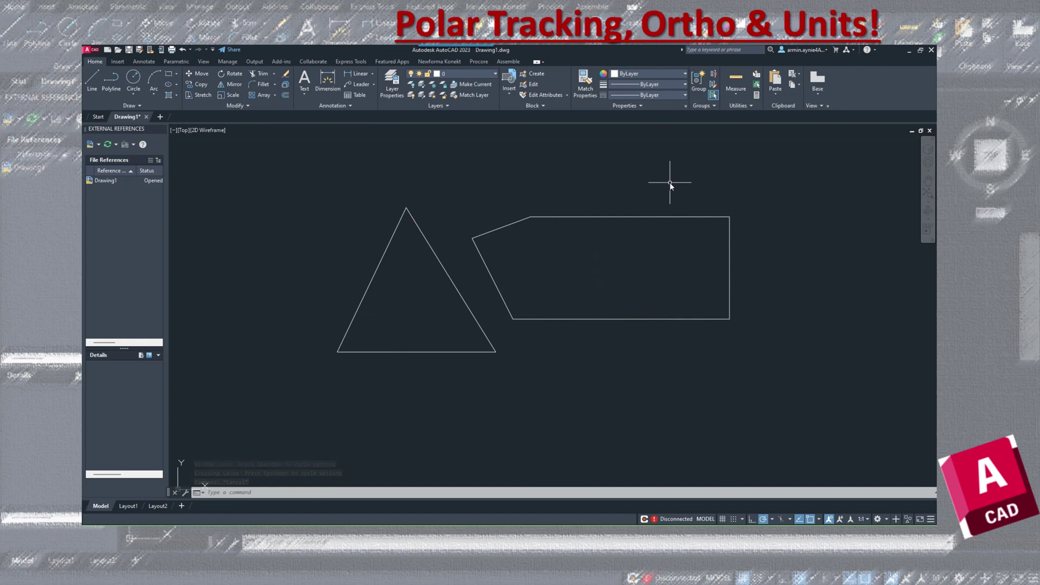
pyautogui.moveTo(670, 182)
pyautogui.mouseDown()
pyautogui.moveTo(648, 225)
pyautogui.moveTo(515, 220)
pyautogui.moveTo(488, 273)
pyautogui.moveTo(519, 322)
pyautogui.moveTo(593, 347)
pyautogui.moveTo(689, 323)
pyautogui.moveTo(711, 276)
pyautogui.mouseUp()
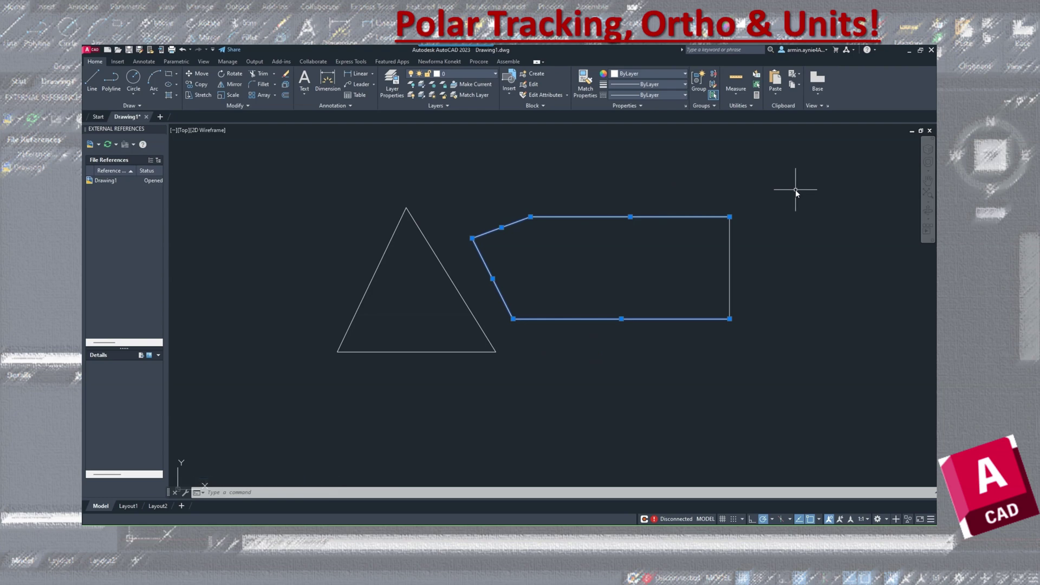
pyautogui.moveTo(249, 169)
pyautogui.mouseDown()
pyautogui.moveTo(512, 415)
pyautogui.moveTo(534, 345)
pyautogui.moveTo(603, 291)
pyautogui.mouseUp()
pyautogui.click(313, 170)
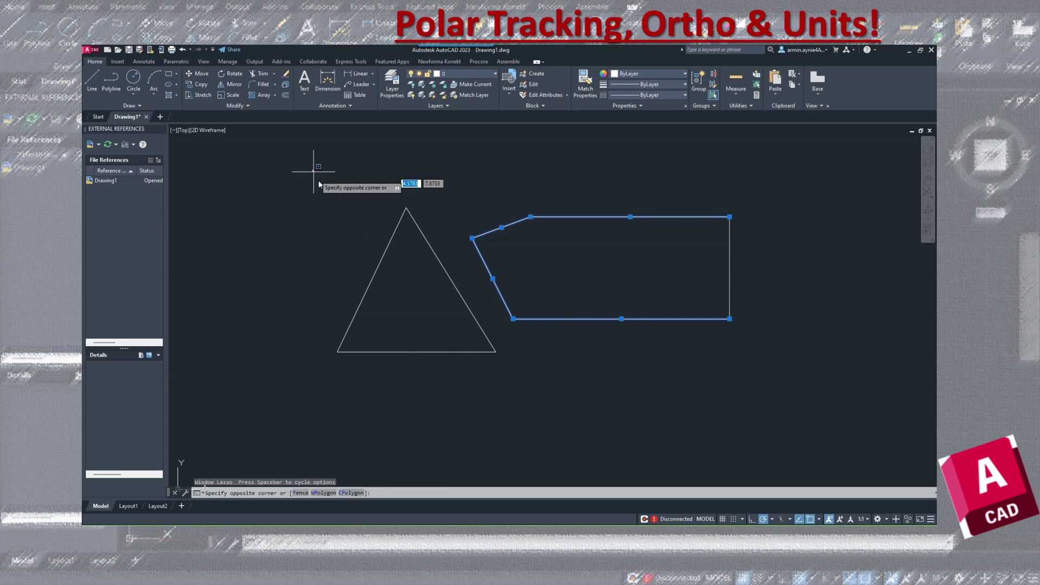
pyautogui.click(518, 418)
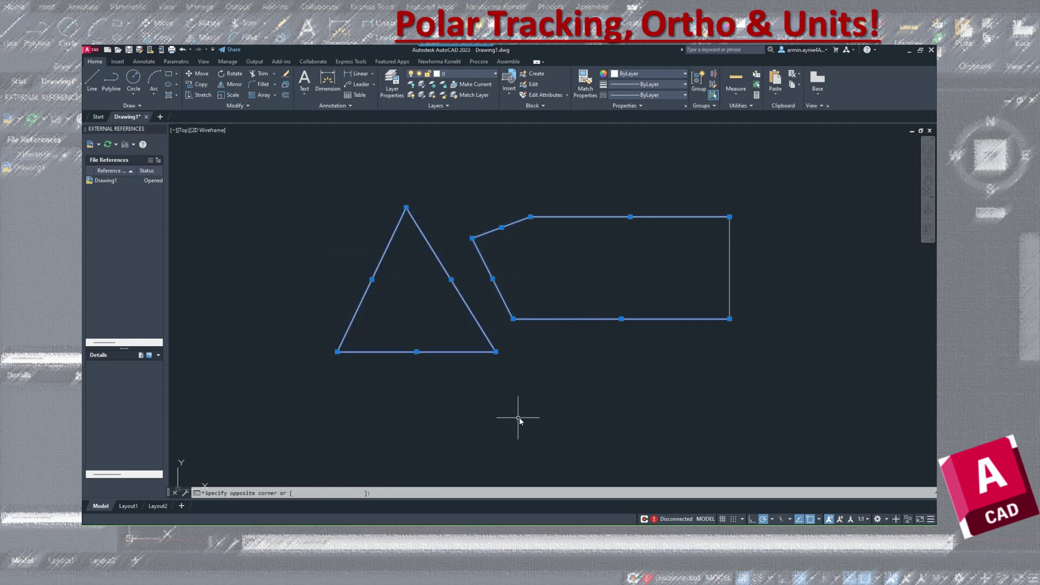
pyautogui.click(832, 174)
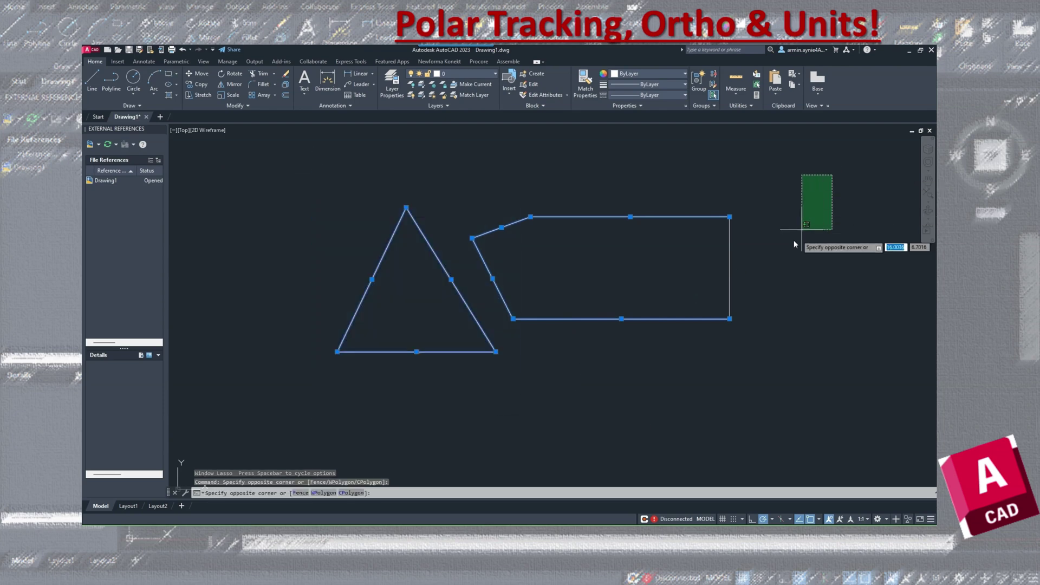
pyautogui.click(657, 263)
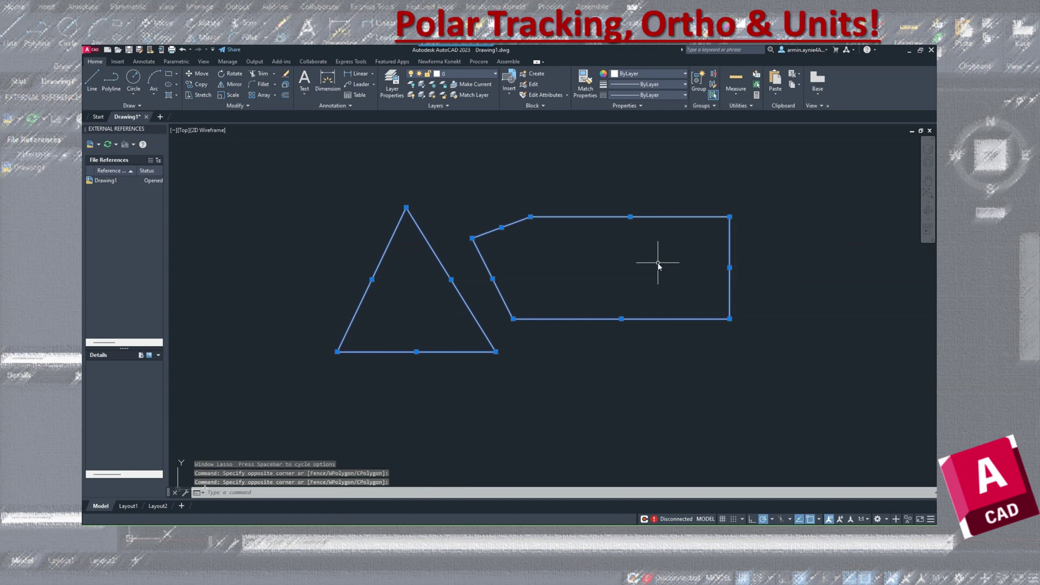
pyautogui.press('Escape')
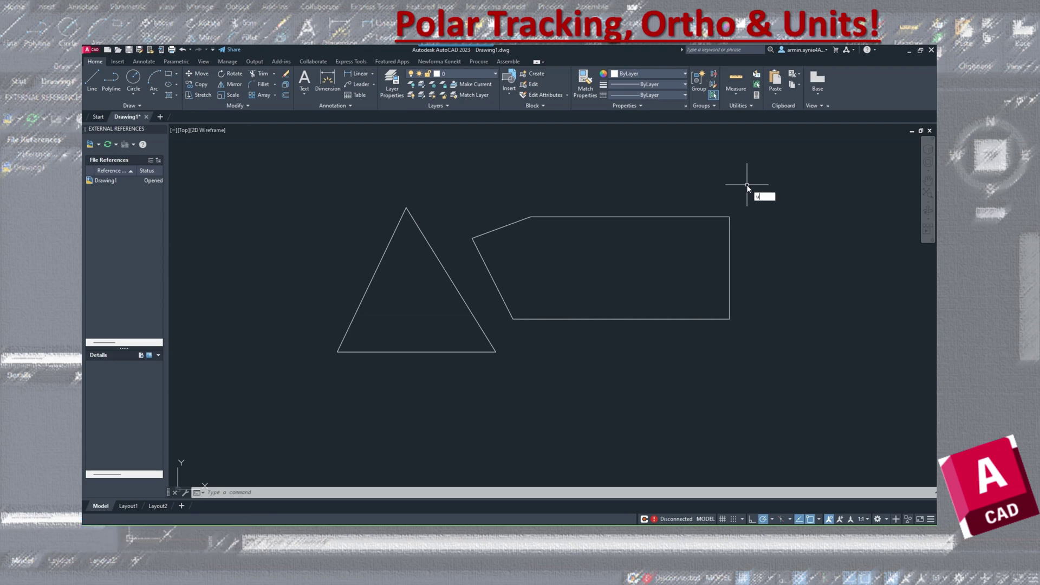
# Step: Open the drawing units settings, keep Inches as insertion scale, and set the length type to Architectural with 0'-0 1/4" precision
pyautogui.write('UN')
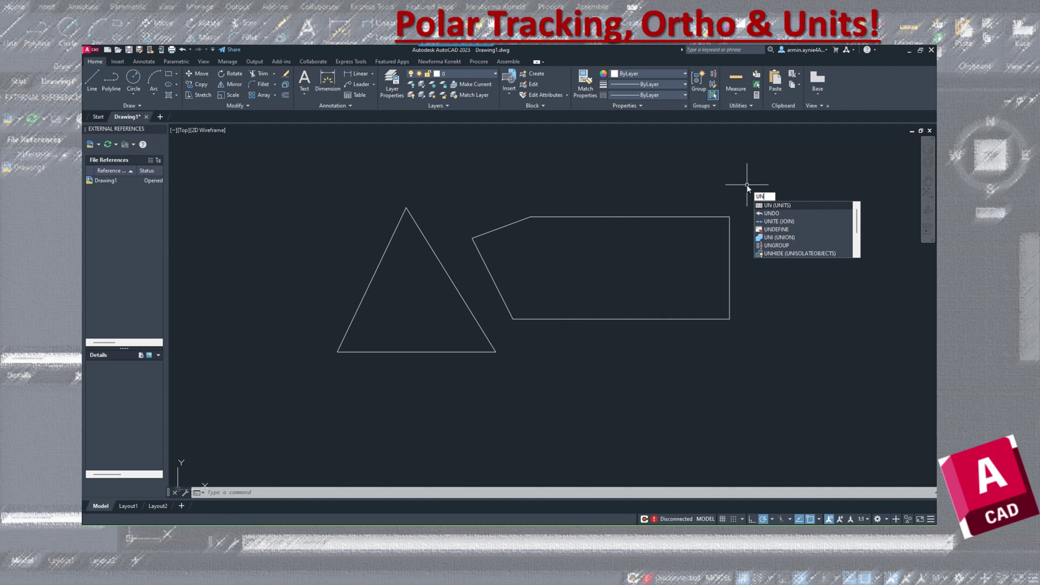
pyautogui.press('Return')
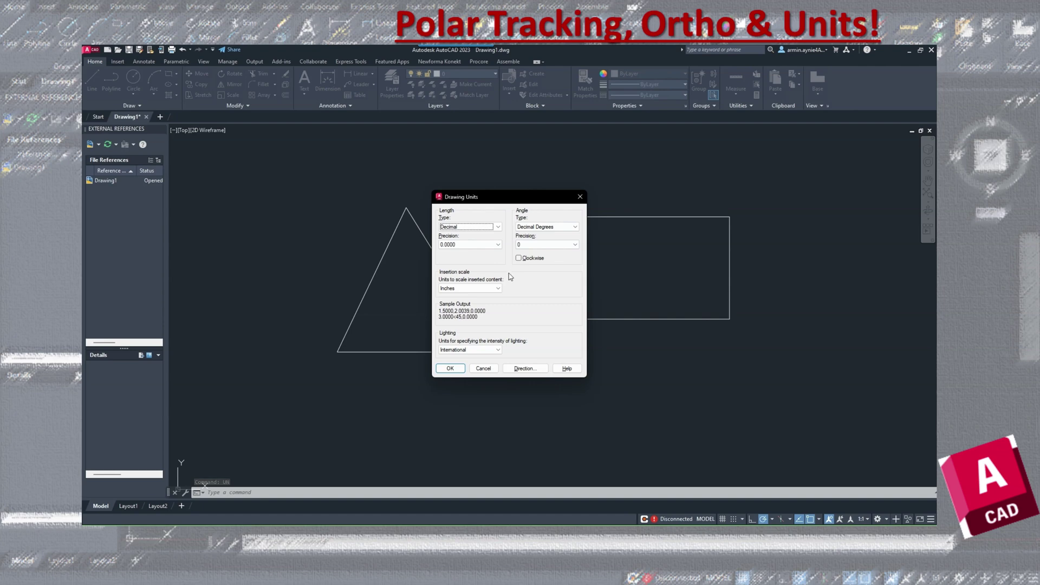
pyautogui.click(497, 288)
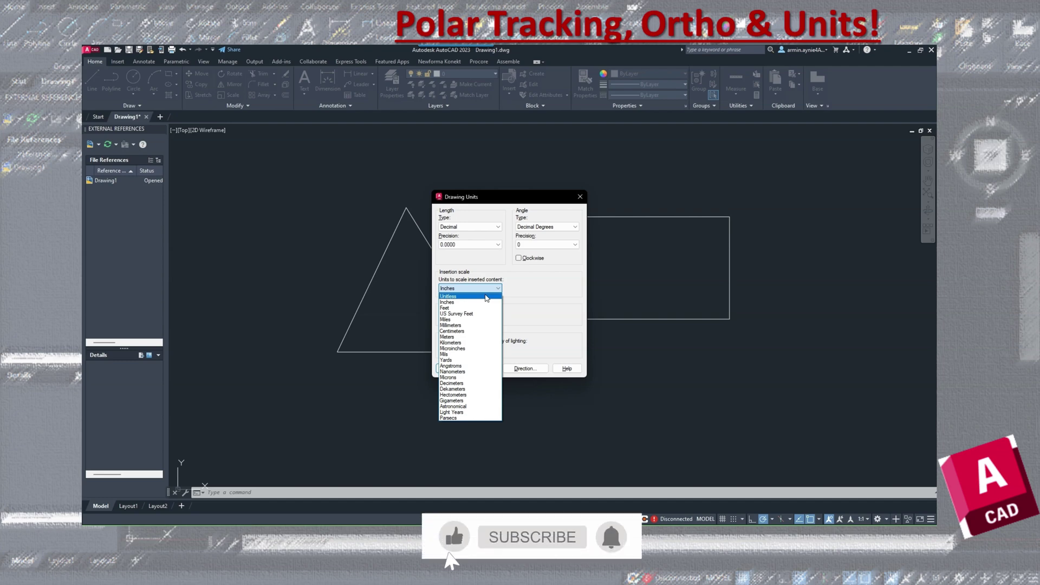
pyautogui.click(483, 302)
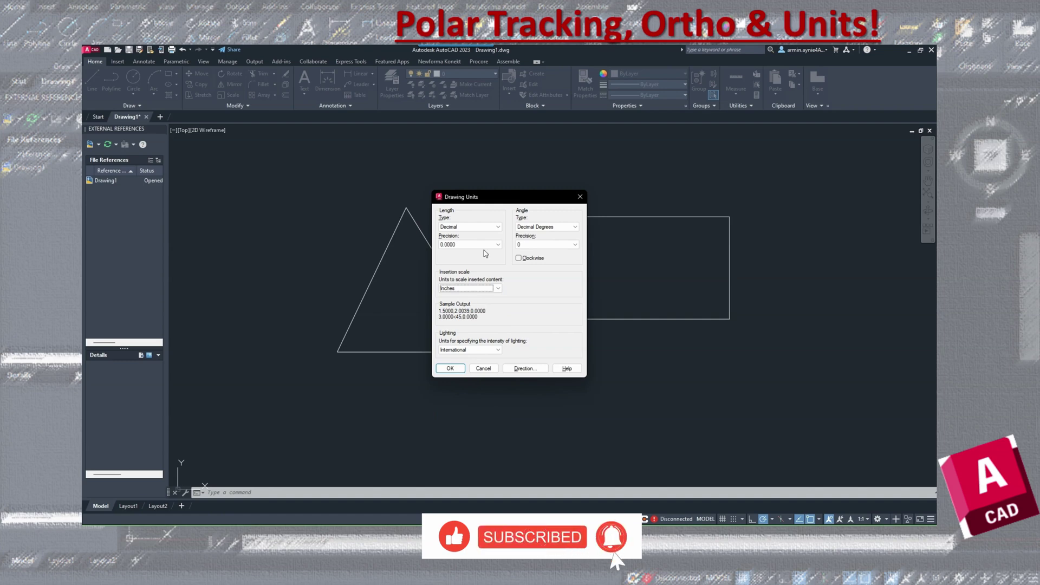
pyautogui.click(491, 227)
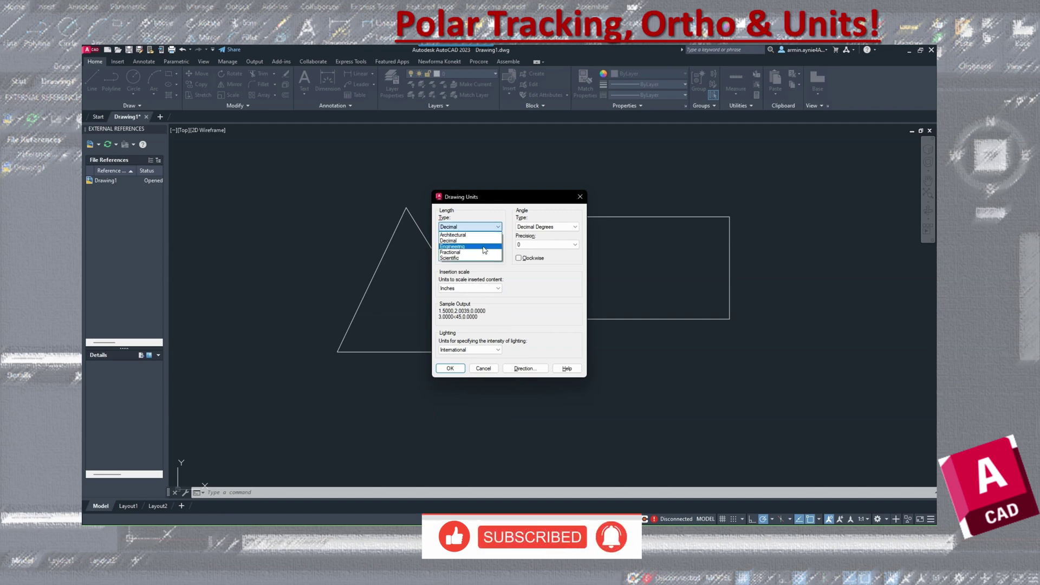
pyautogui.click(482, 234)
pyautogui.click(470, 244)
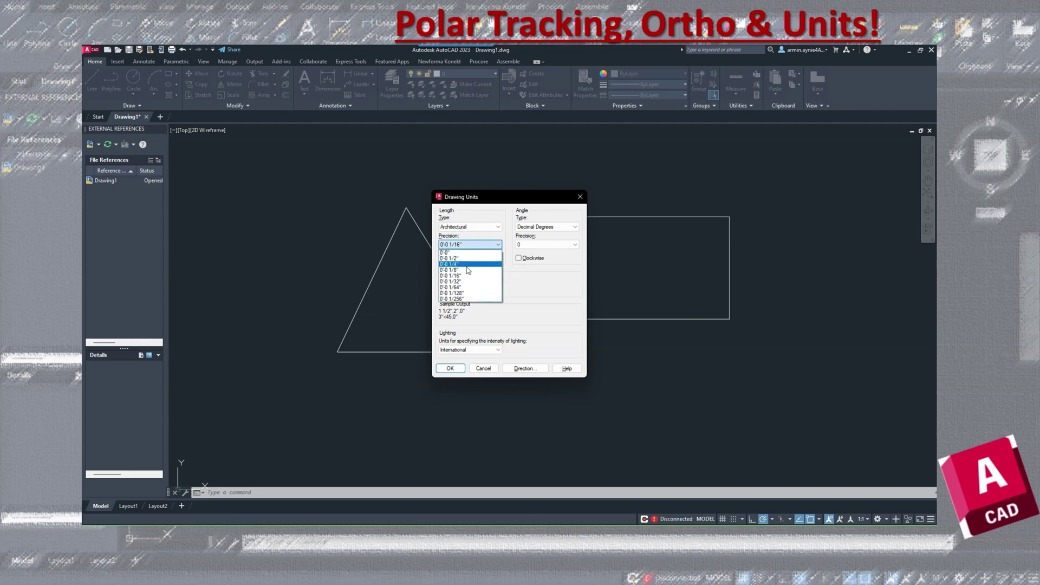
pyautogui.click(470, 265)
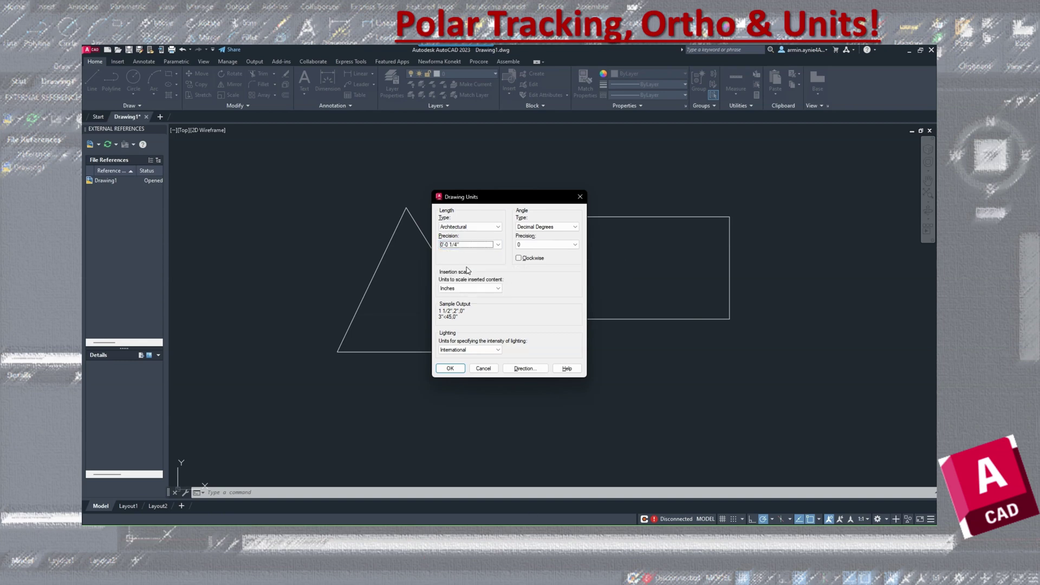
# Step: Set the angle type to Decimal Degrees with 0.00 precision and apply the drawing units
pyautogui.click(544, 228)
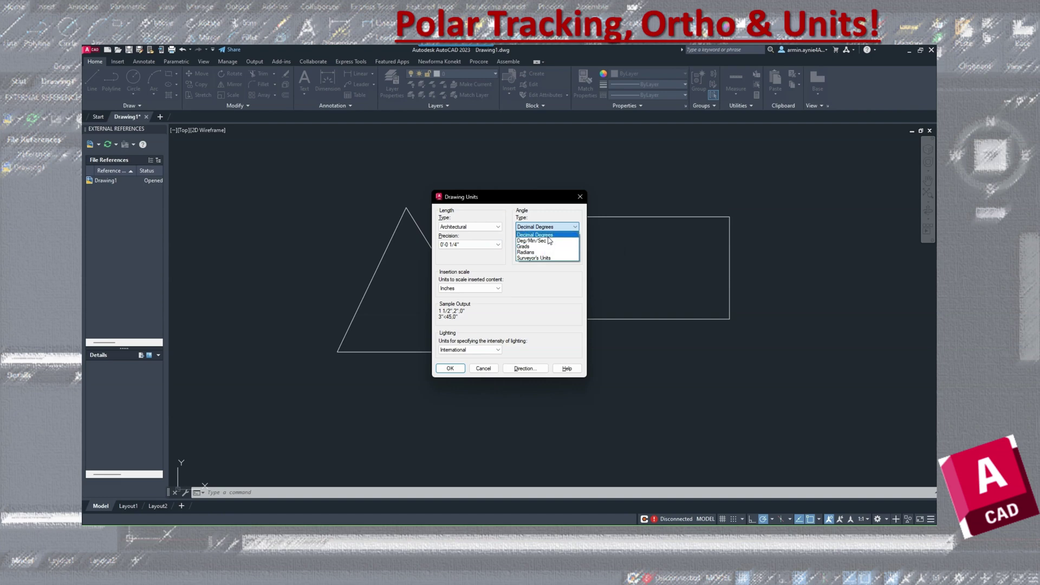
pyautogui.click(548, 237)
pyautogui.click(547, 244)
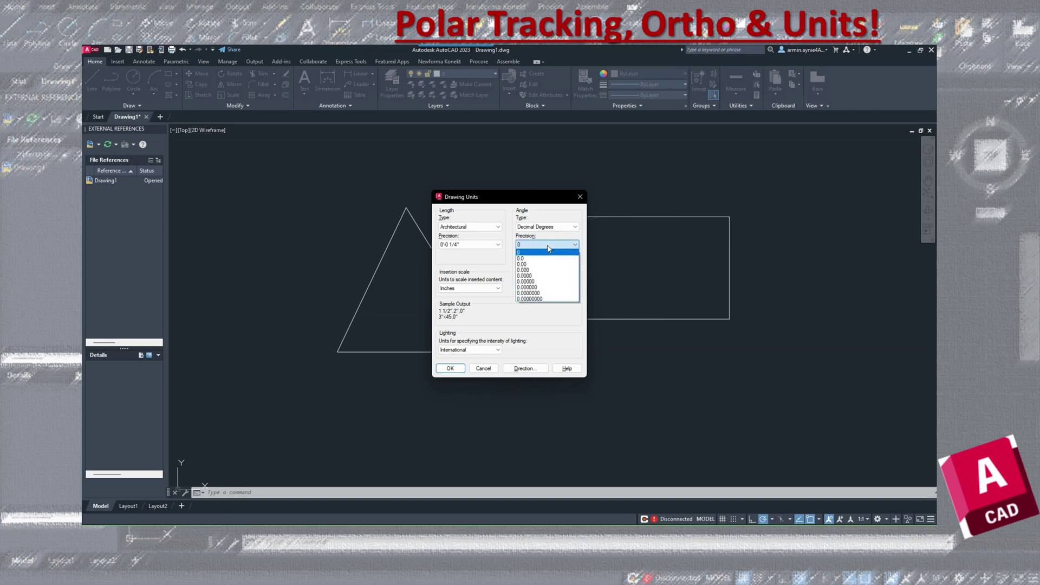
pyautogui.click(545, 264)
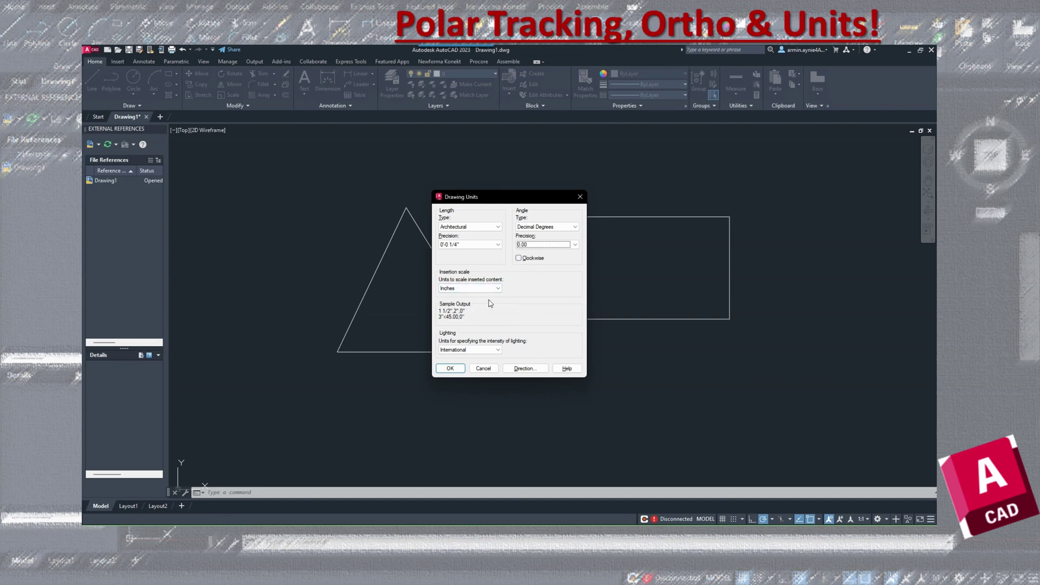
pyautogui.click(459, 371)
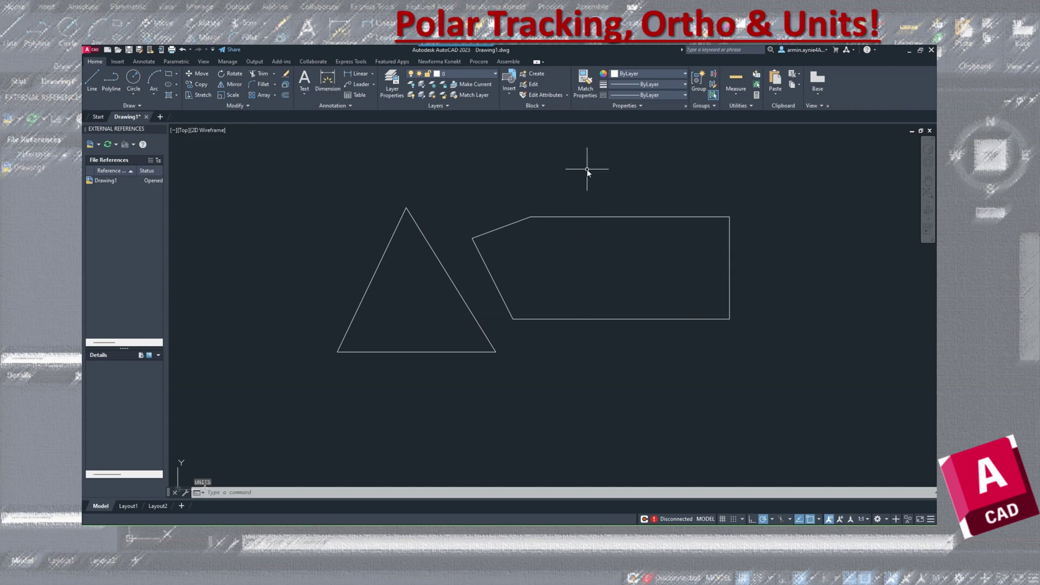
# Step: Start a line, switch dynamic input off and back on, and cycle through its first-point coordinate fields
pyautogui.write('l')
pyautogui.press('Return')
pyautogui.moveTo(536, 203); pyautogui.dragTo(385, 193, button='middle')
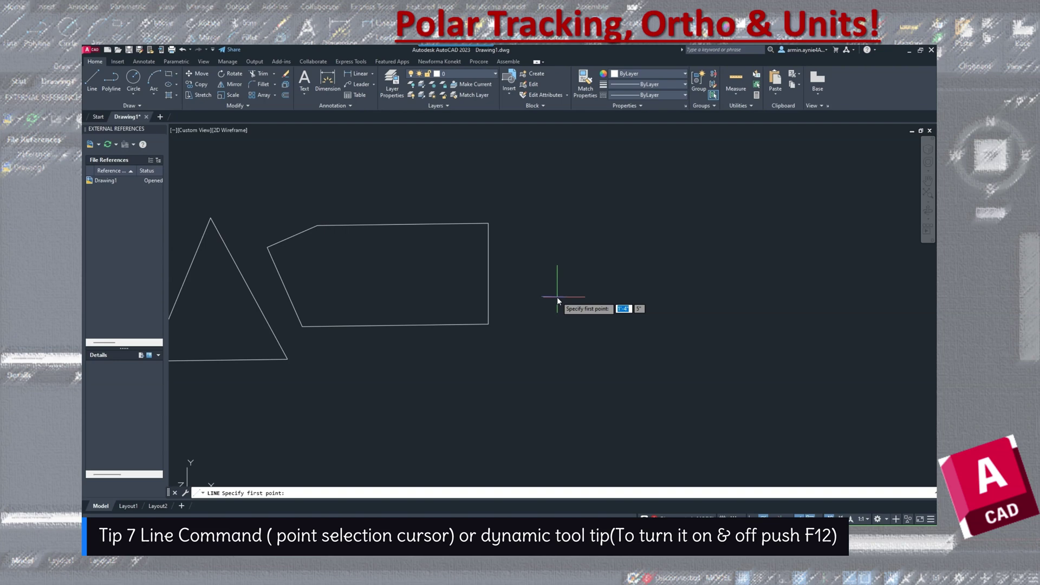
pyautogui.press('F12')
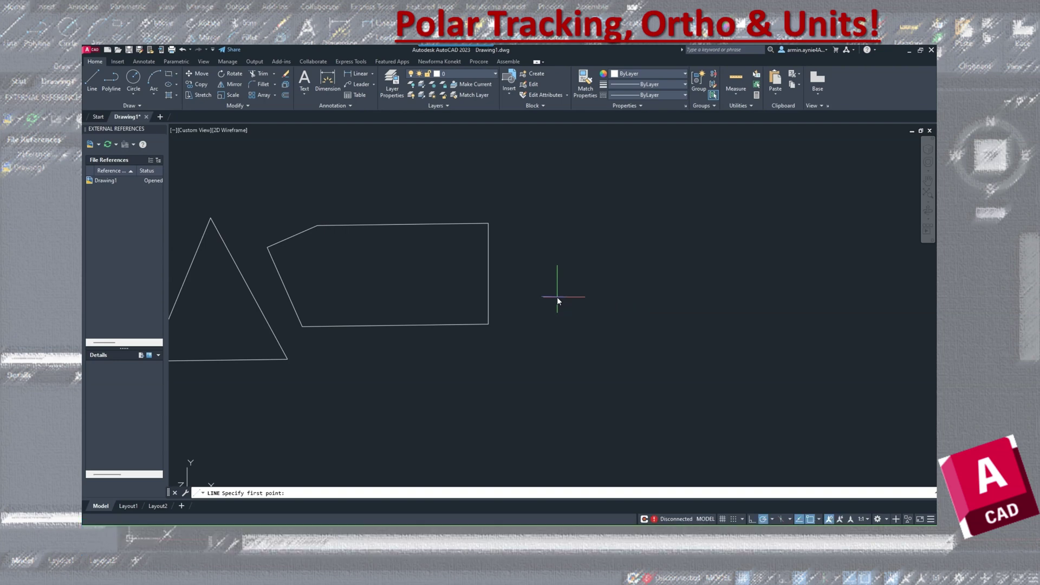
pyautogui.press('F12')
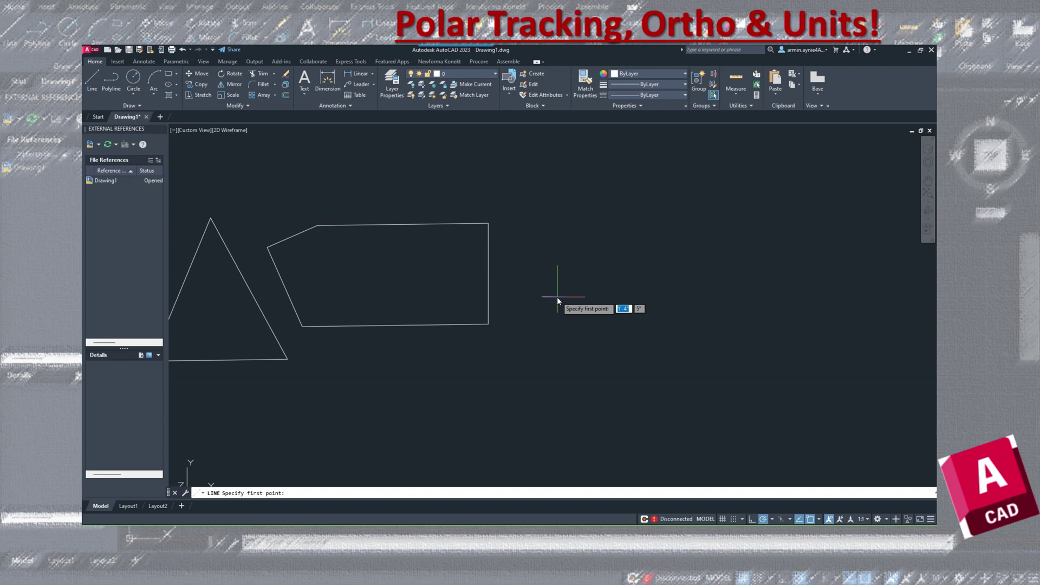
pyautogui.press('Tab')
pyautogui.press('Tab')
pyautogui.press('Tab')
pyautogui.press('Tab')
# Step: Draw a horizontal line segment 1' long, starting in the empty area to the right of the five-sided shape
pyautogui.click(557, 297)
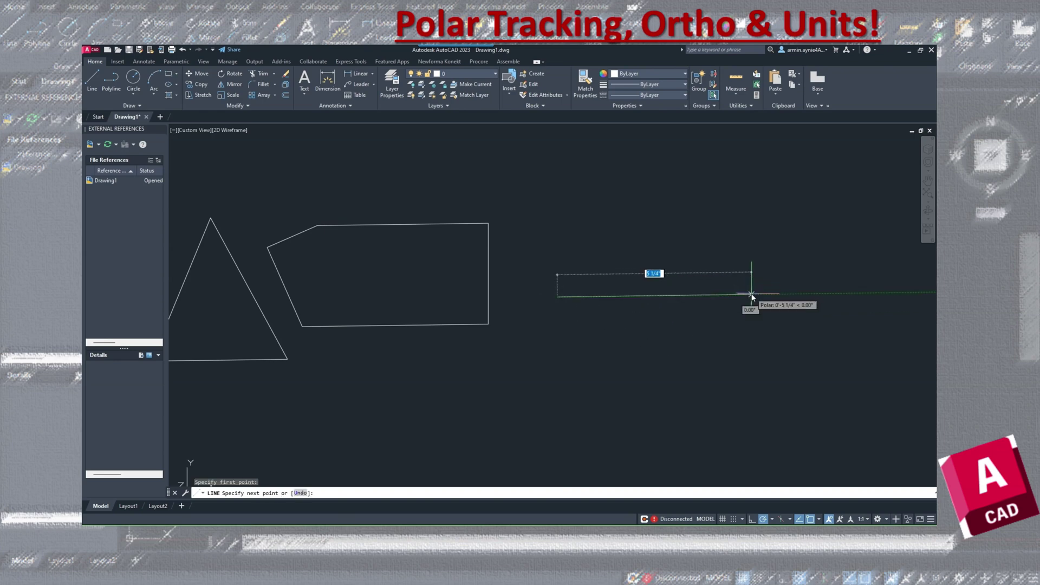
pyautogui.write('1')
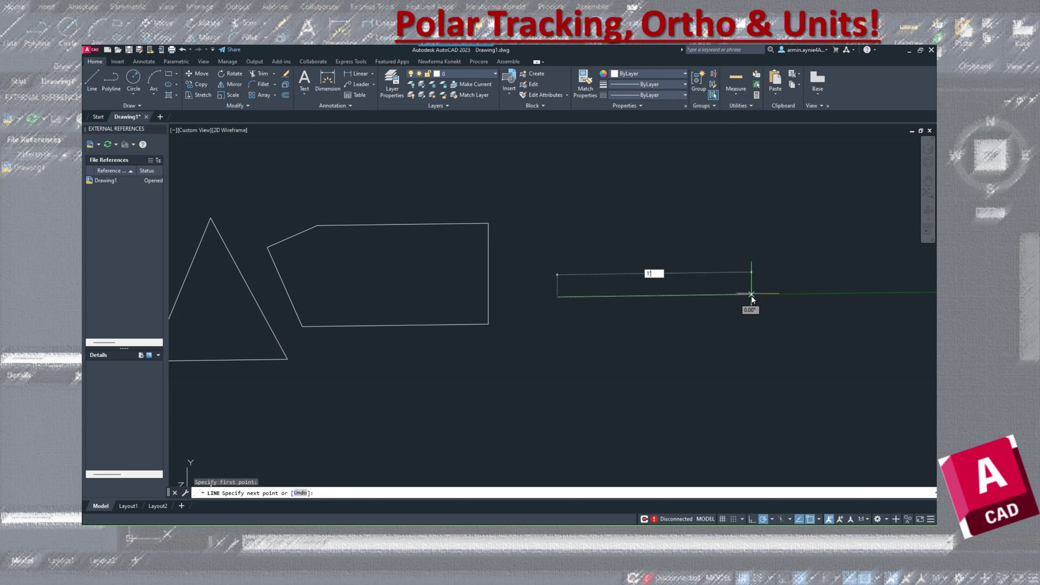
pyautogui.press('Return')
# Step: Add a segment 45" long rising to the right at about 45° from the horizontal segment's end, and finish the line
pyautogui.scroll(-5, 490, 328)
pyautogui.moveTo(654, 323); pyautogui.dragTo(623, 320, button='middle')
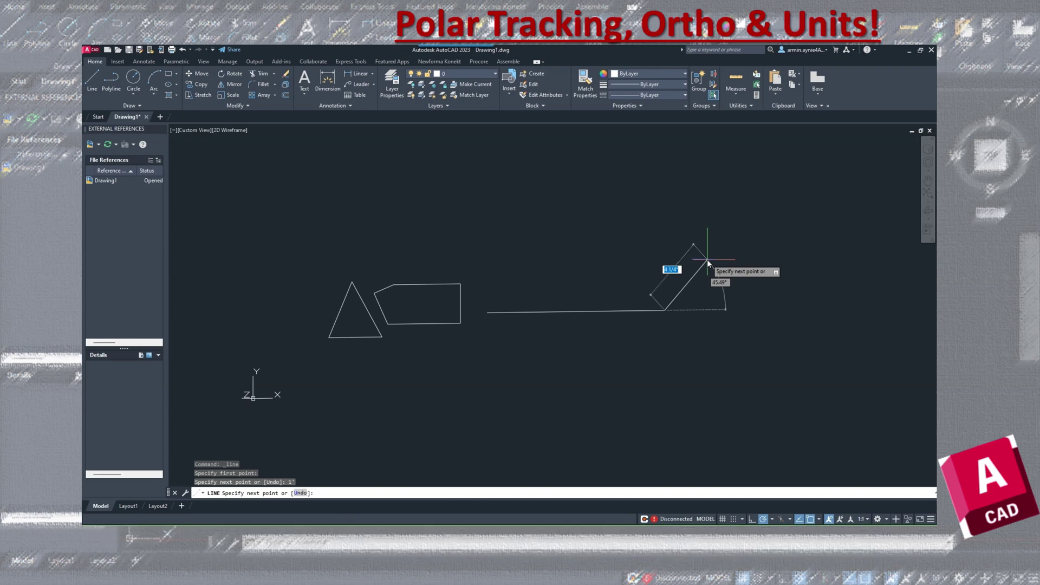
pyautogui.write('45')
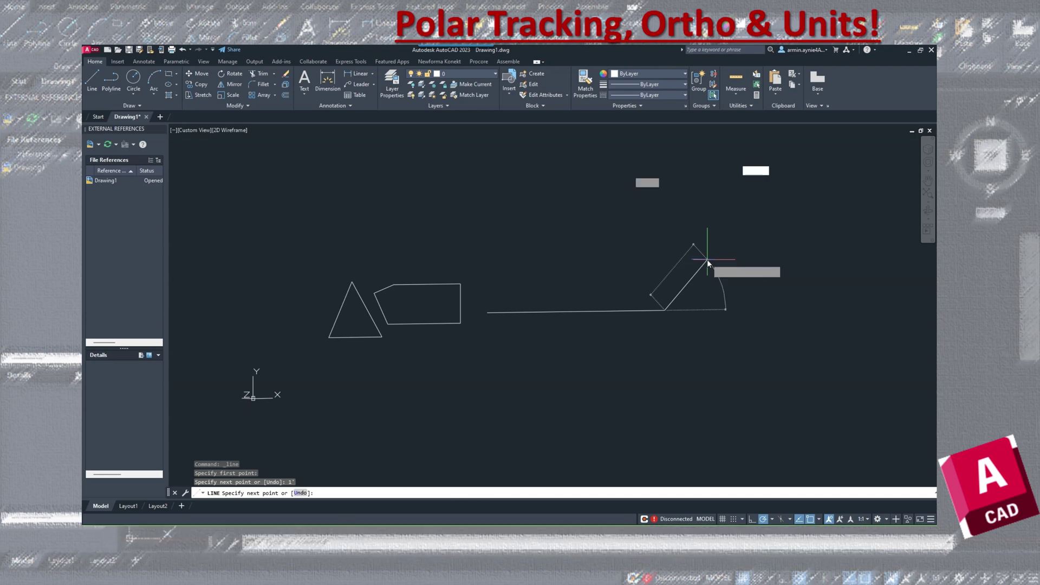
pyautogui.press('Return')
pyautogui.scroll(-6, 551, 379)
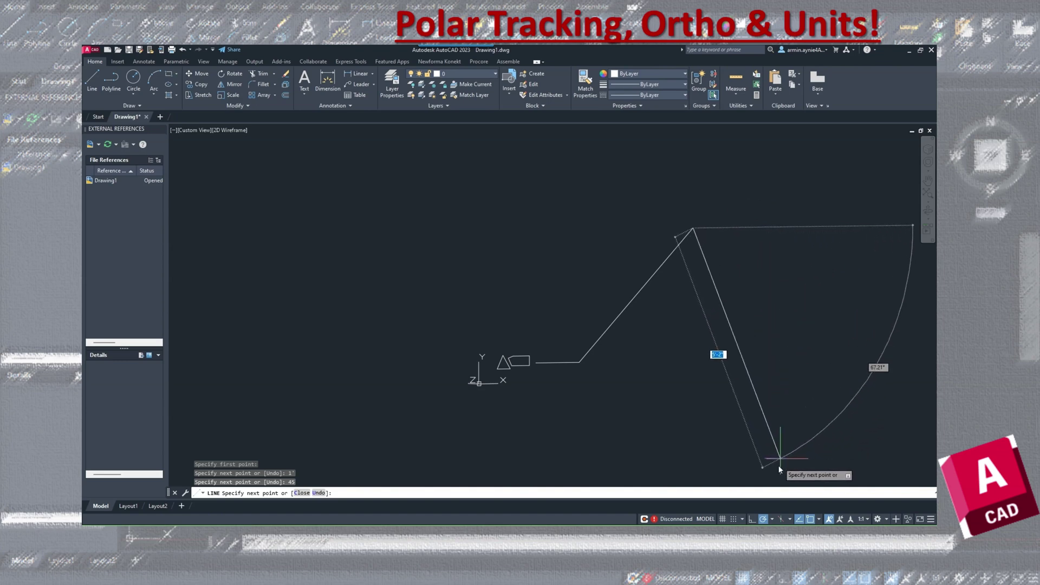
pyautogui.press('Escape')
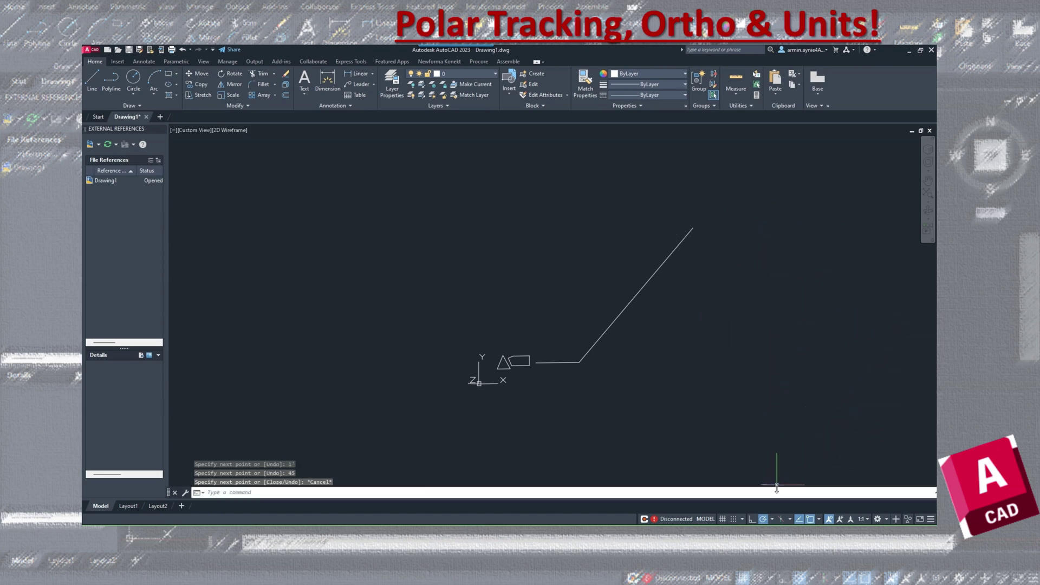
# Step: Show the polar tracking angle presets, and cancel the trial line in progress
pyautogui.click(773, 520)
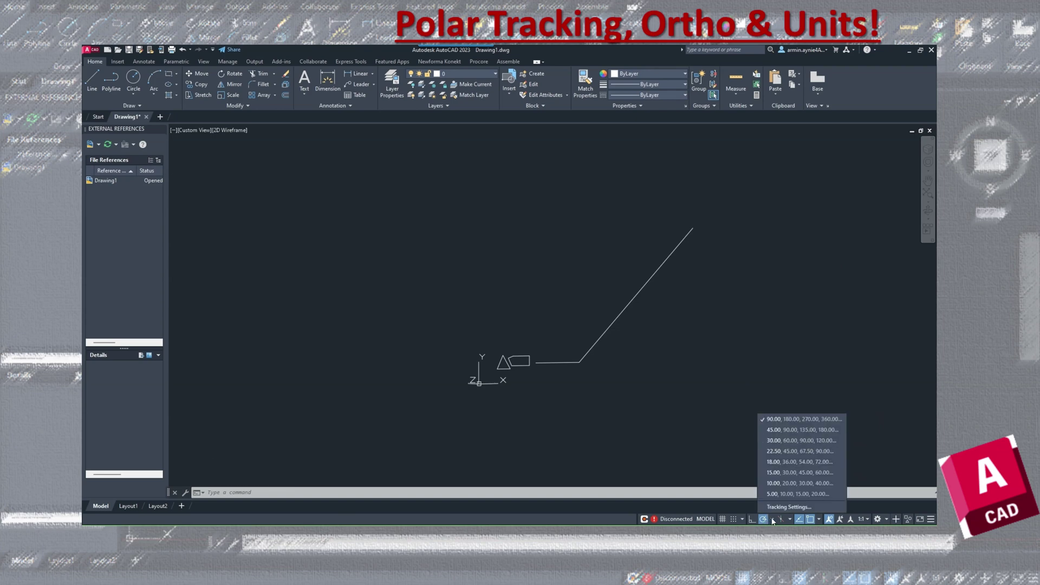
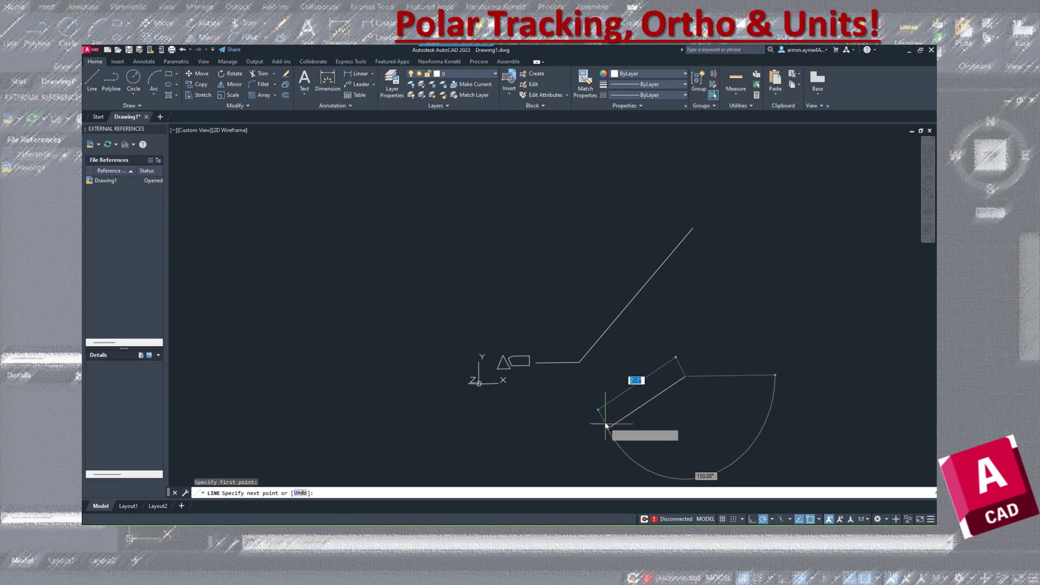
pyautogui.press('Escape')
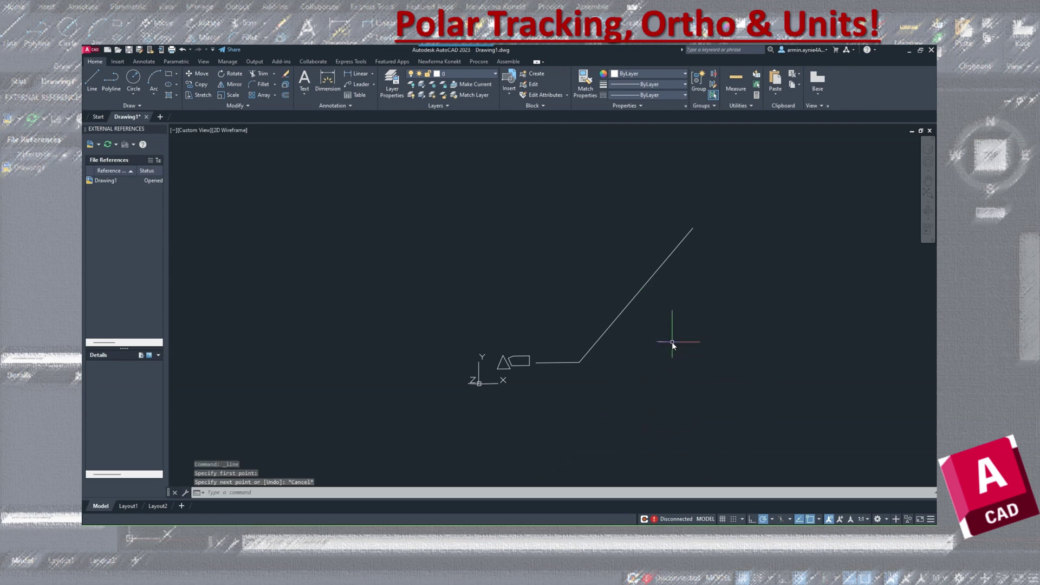
# Step: Turn on Ortho mode to restrict cursor movement to horizontal and vertical
pyautogui.moveTo(712, 390)
pyautogui.mouseDown(button='middle')
pyautogui.moveTo(688, 357)
pyautogui.moveTo(689, 367)
pyautogui.mouseUp(button='middle')
pyautogui.scroll(-3, 716, 442)
pyautogui.scroll(1, 738, 478)
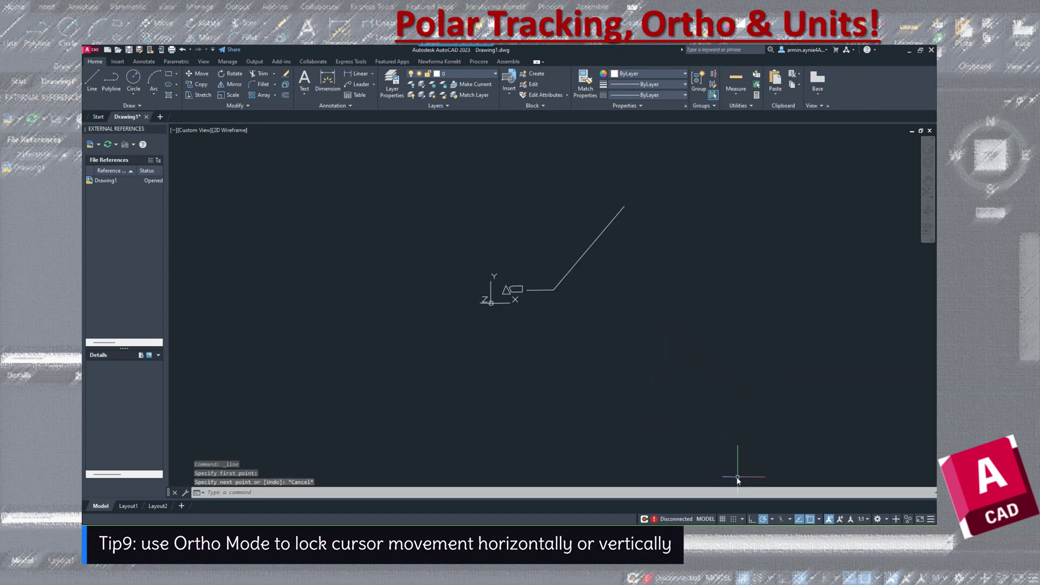
pyautogui.click(751, 520)
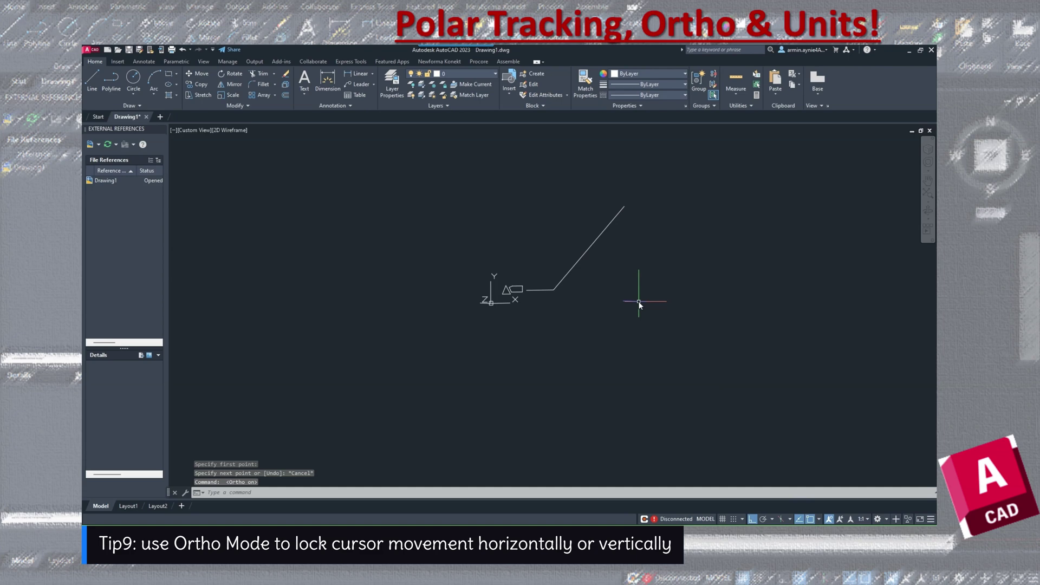
# Step: Try out a horizontal line constrained by Ortho mode in the empty area below the slanted line, and cancel it
pyautogui.write('L')
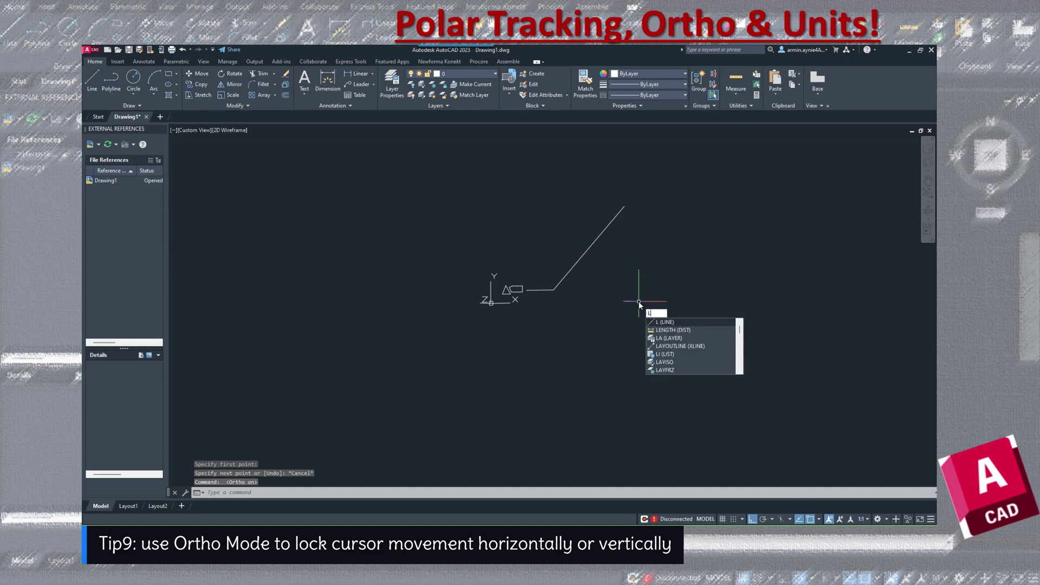
pyautogui.press('Return')
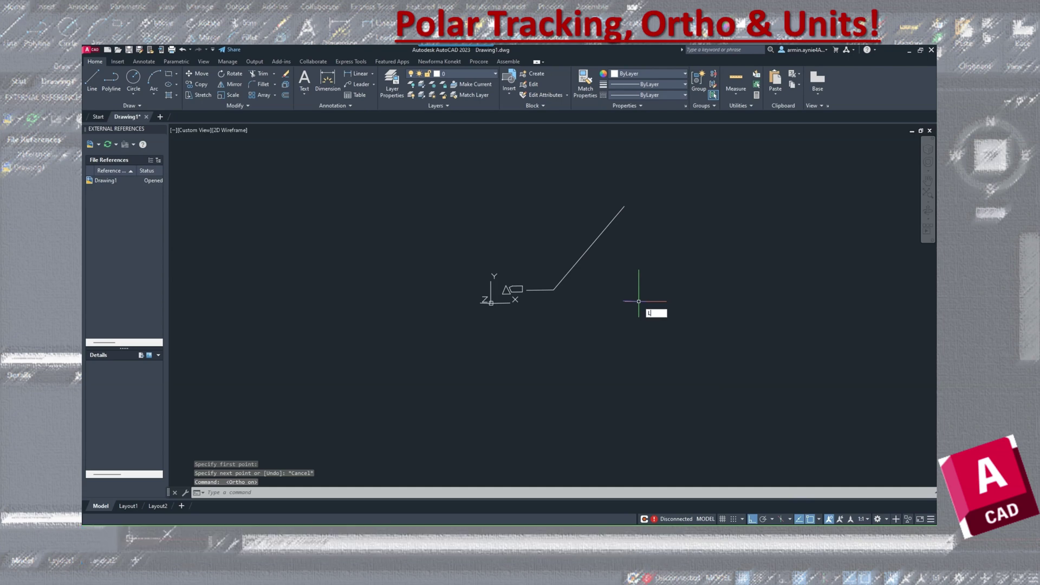
pyautogui.click(664, 316)
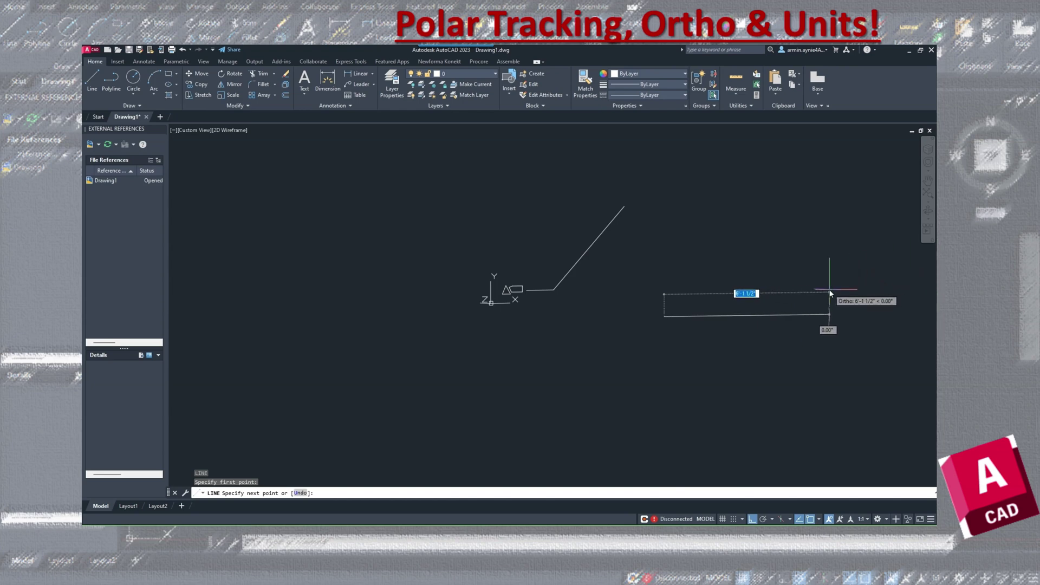
pyautogui.press('Escape')
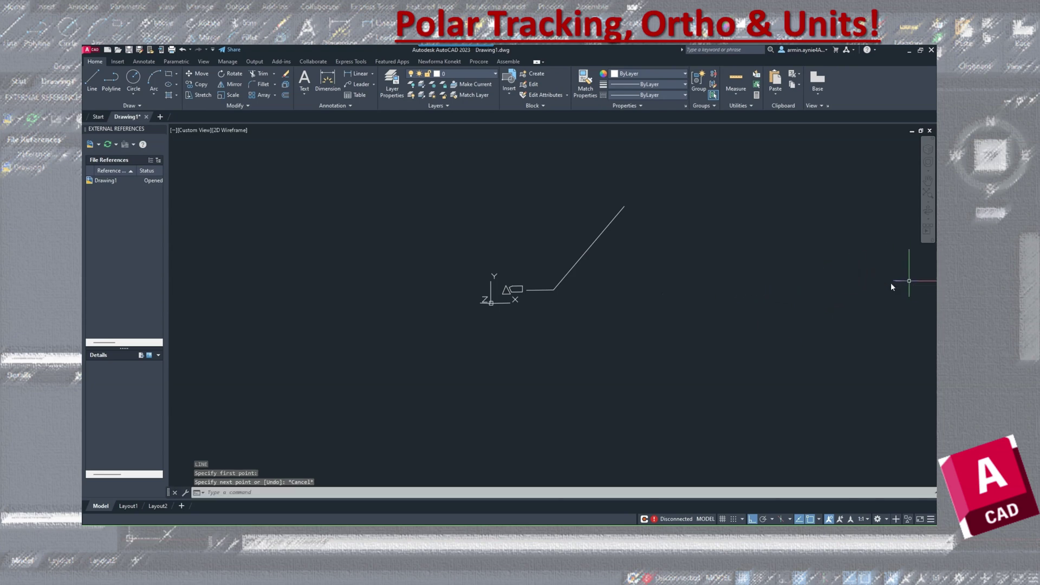